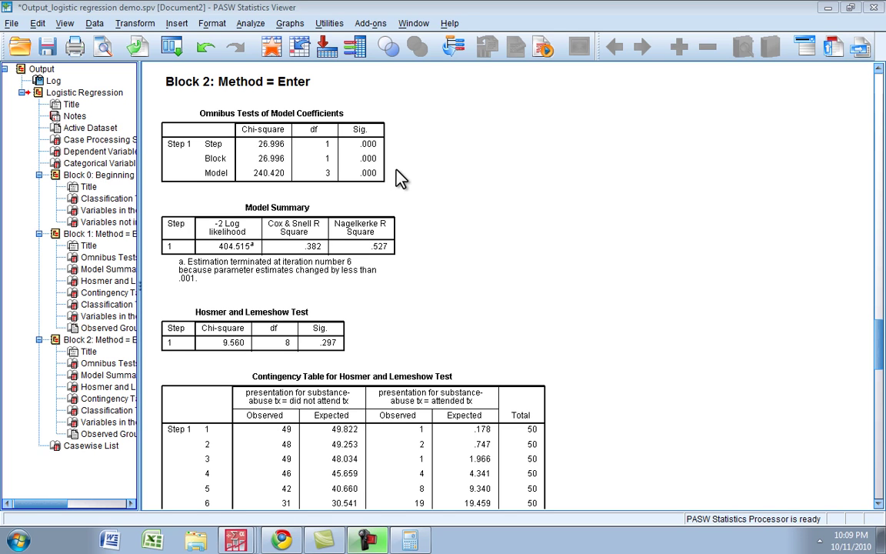
Scroll past the Omnibus Tests table to the Classification Table (81.2% correct) and Variables in the Equation.
left_click(368, 174)
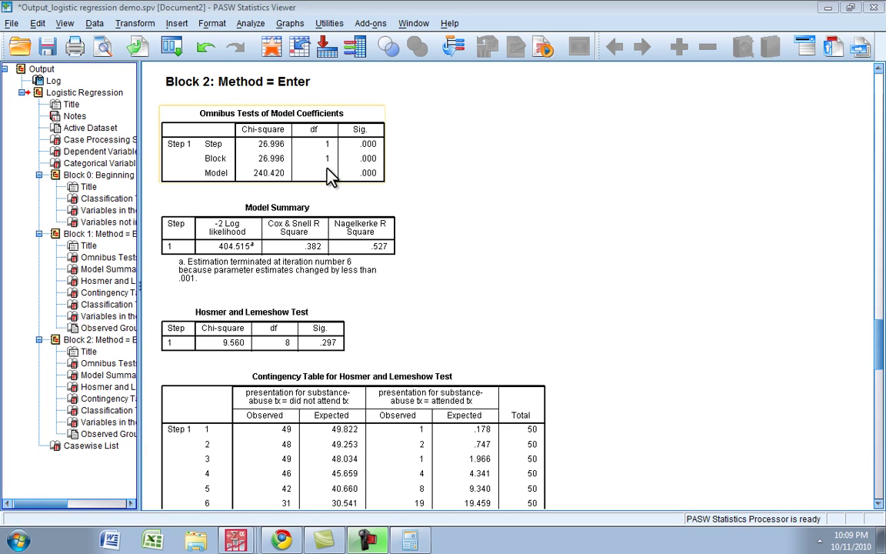
left_click(400, 182)
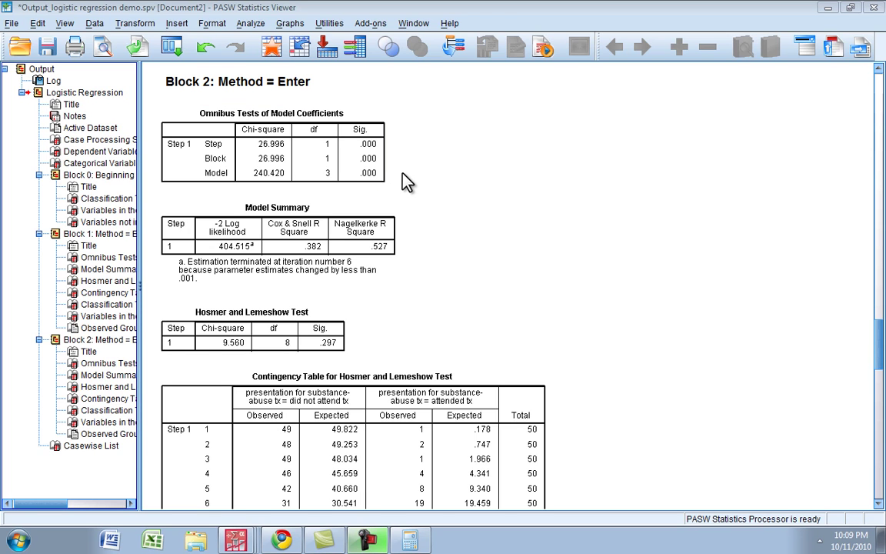
left_click(358, 168)
left_click(393, 152)
left_click(315, 146)
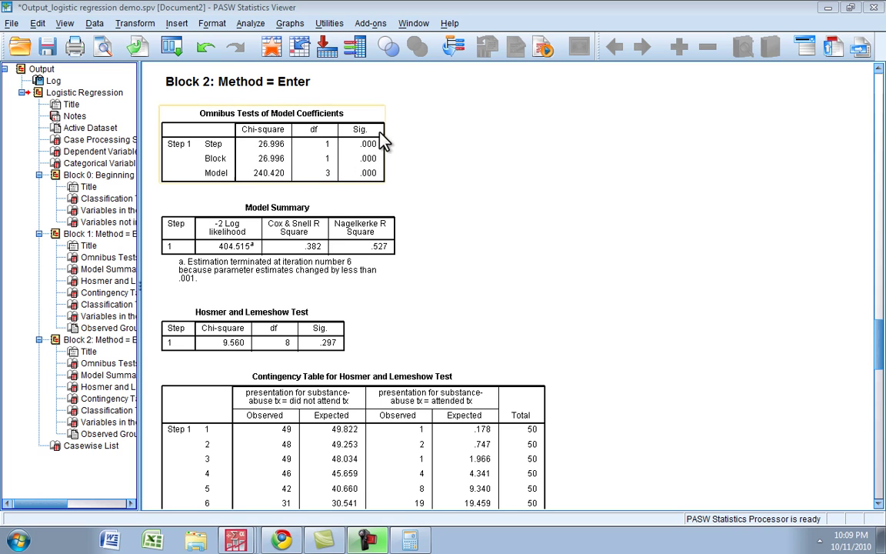
left_click(401, 167)
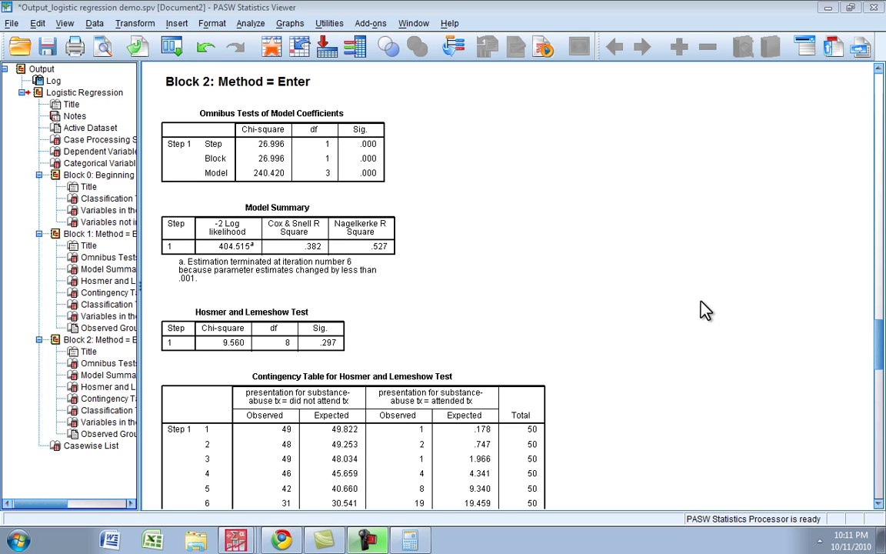
left_click_drag(878, 332, 880, 356)
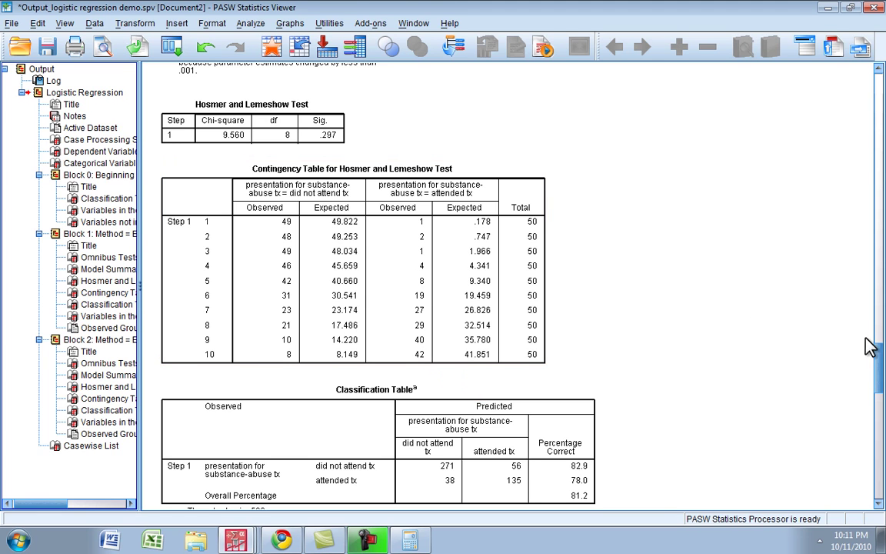
left_click_drag(880, 358, 882, 393)
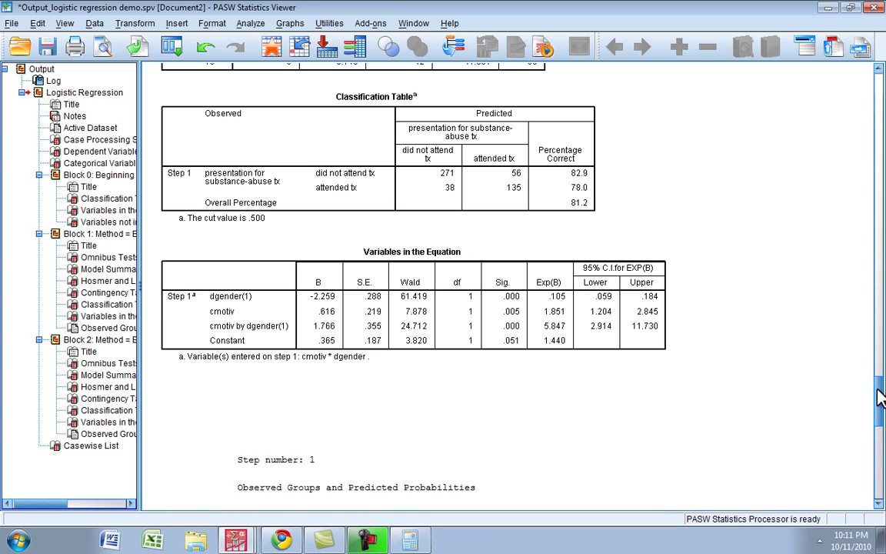
Scroll down to show cmotiv by dgender(1)'s 95% CI of 2.914 to 11.730 above the probabilities plot.
left_click_drag(880, 397, 880, 412)
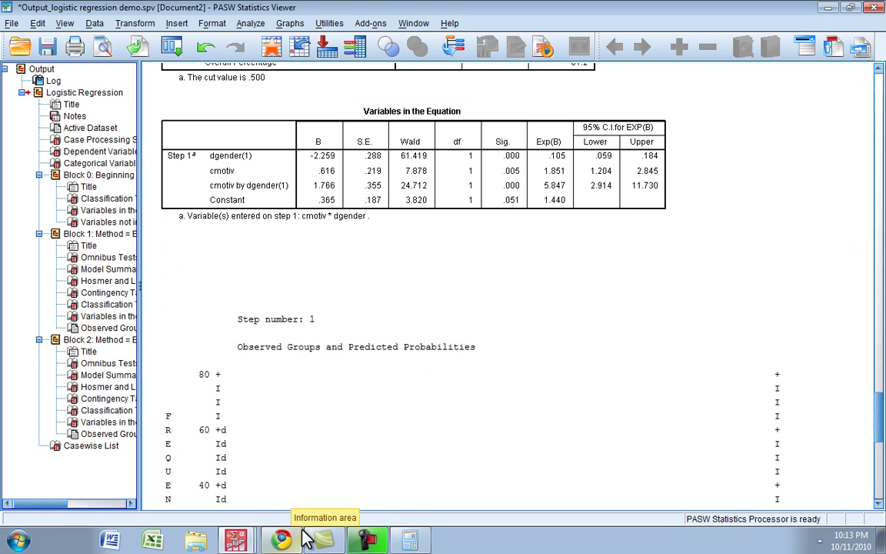
Compute 1 / 0.105 ≈ 9.524 in Calculator, close it, and select the Variables in the Equation table.
left_click(409, 540)
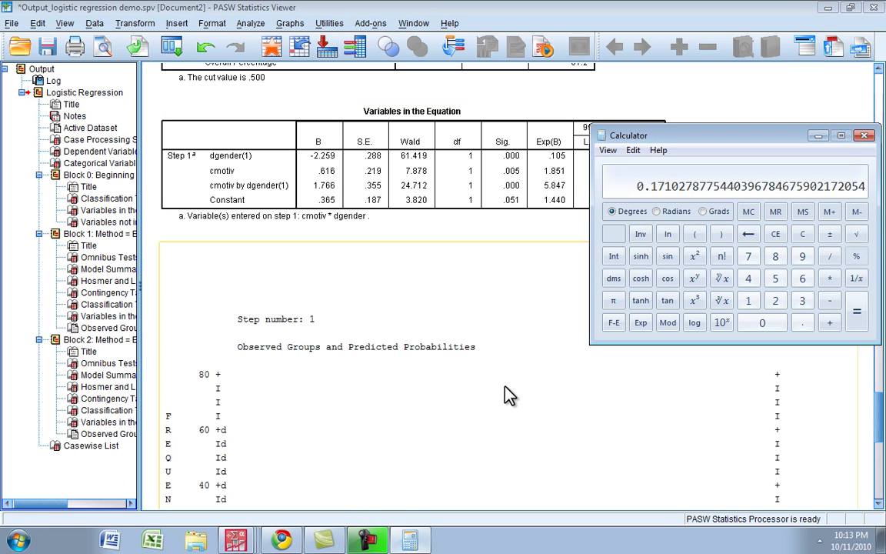
left_click(802, 234)
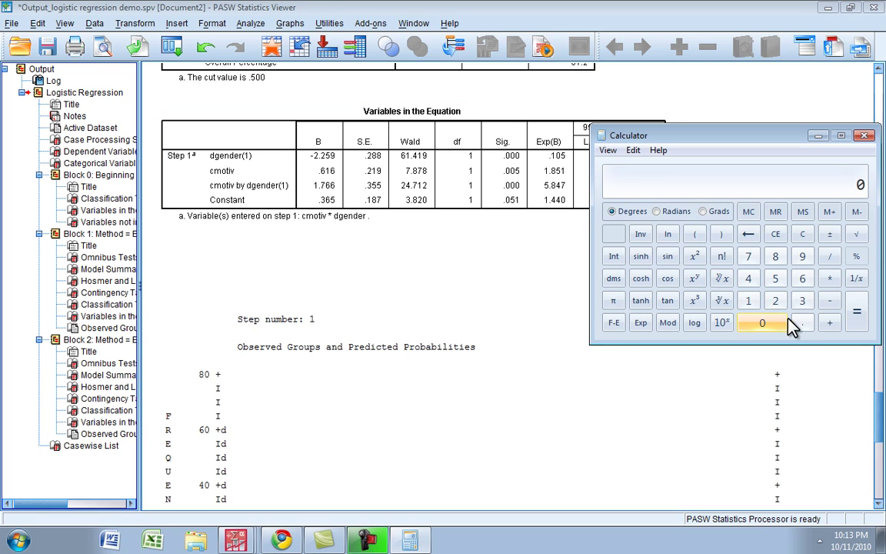
left_click(752, 306)
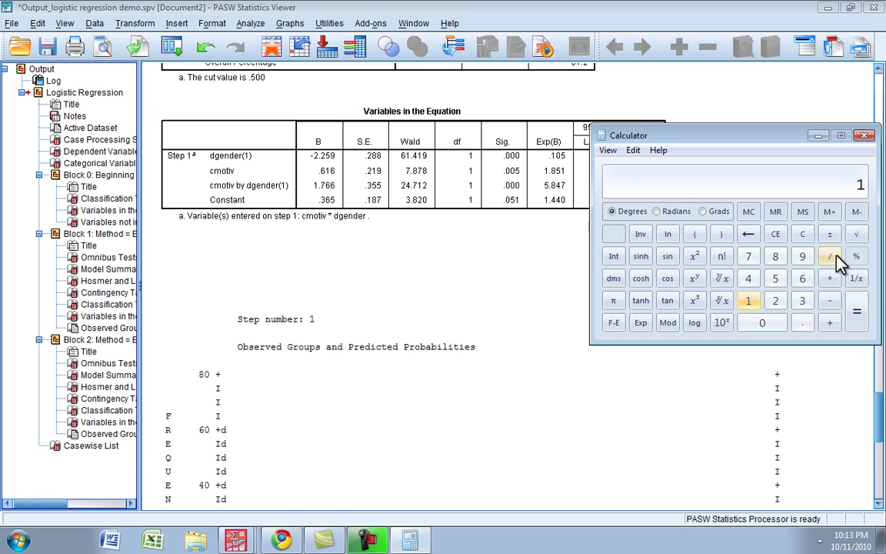
left_click(830, 257)
left_click(802, 323)
left_click(750, 301)
left_click(762, 322)
left_click(775, 278)
left_click(859, 308)
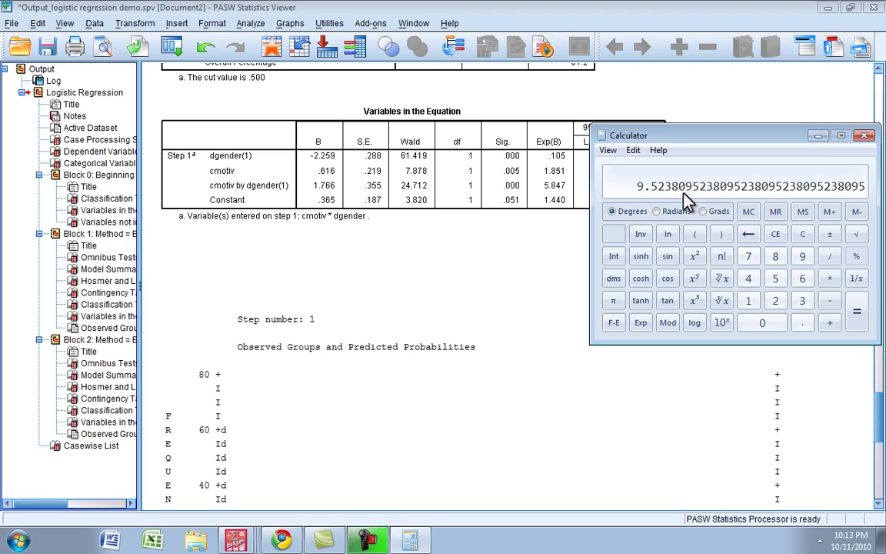
left_click(865, 136)
left_click(643, 200)
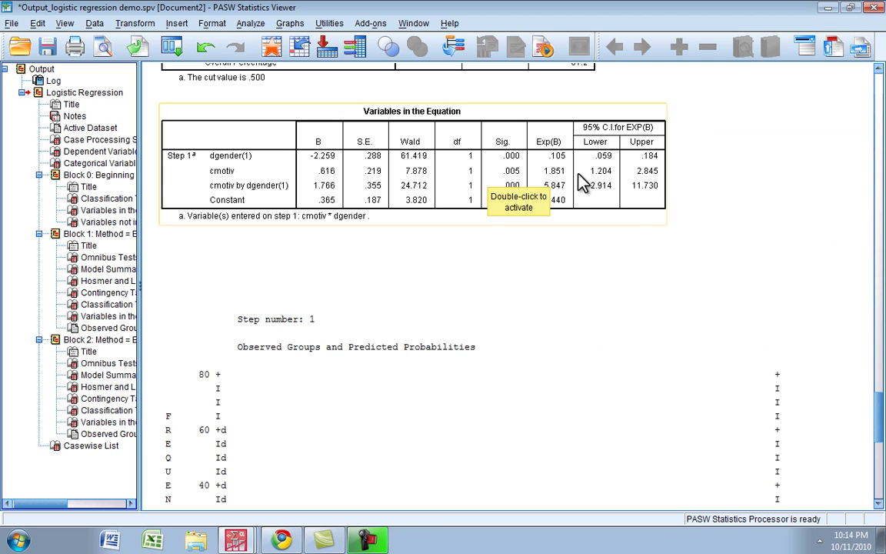
left_click(600, 233)
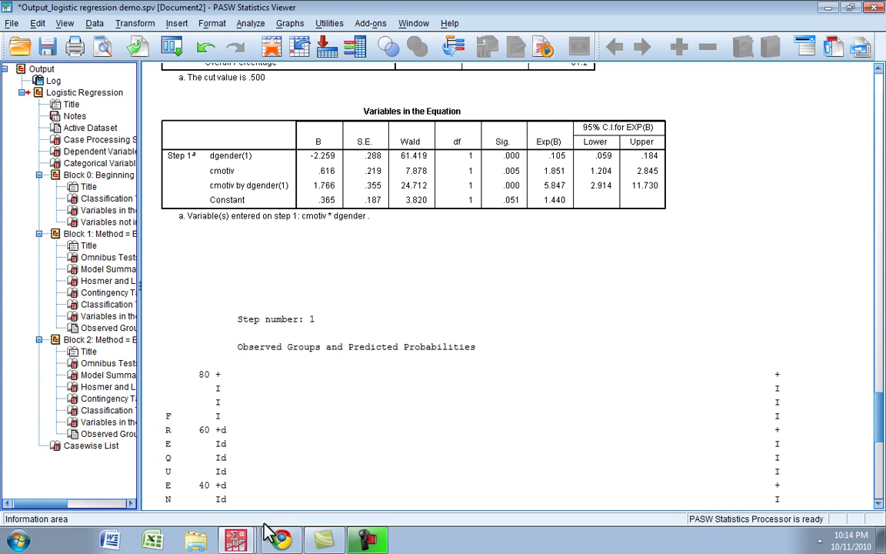
key("alt+Tab")
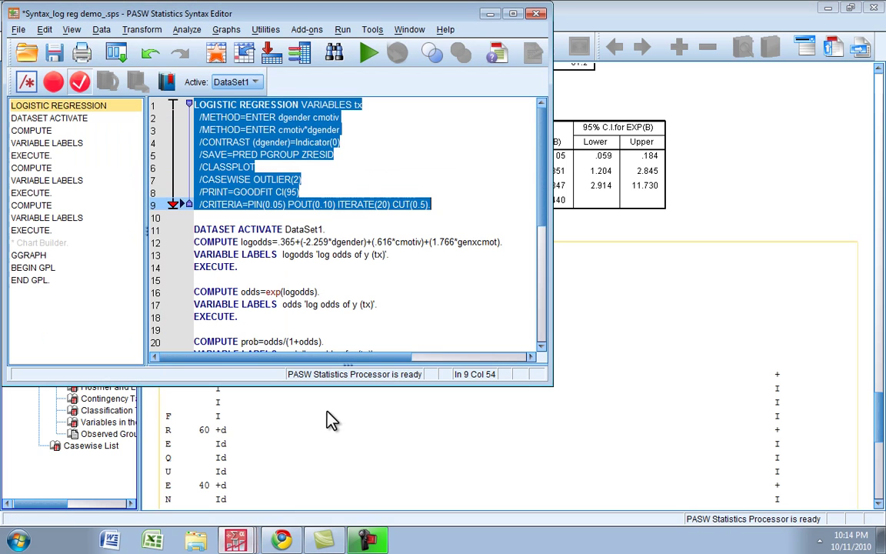
left_click(309, 165)
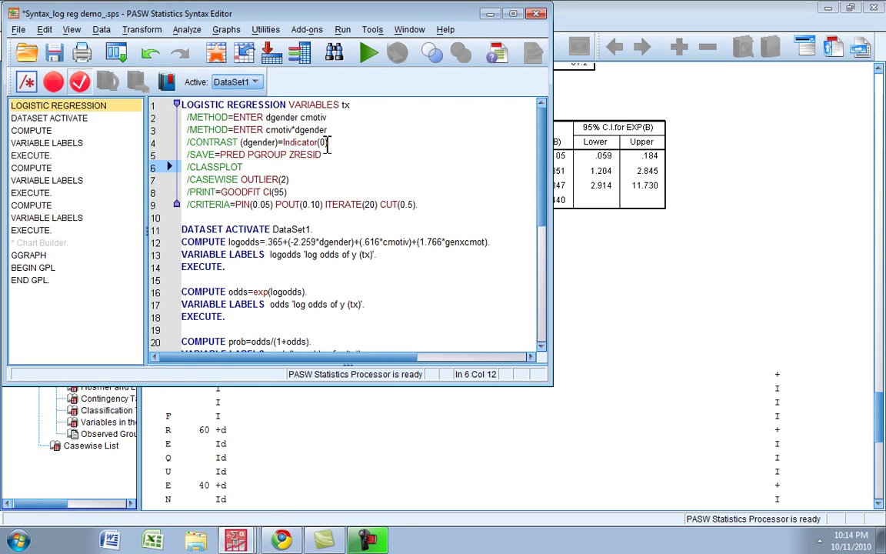
left_click(326, 143)
key("BackSpace")
type("1")
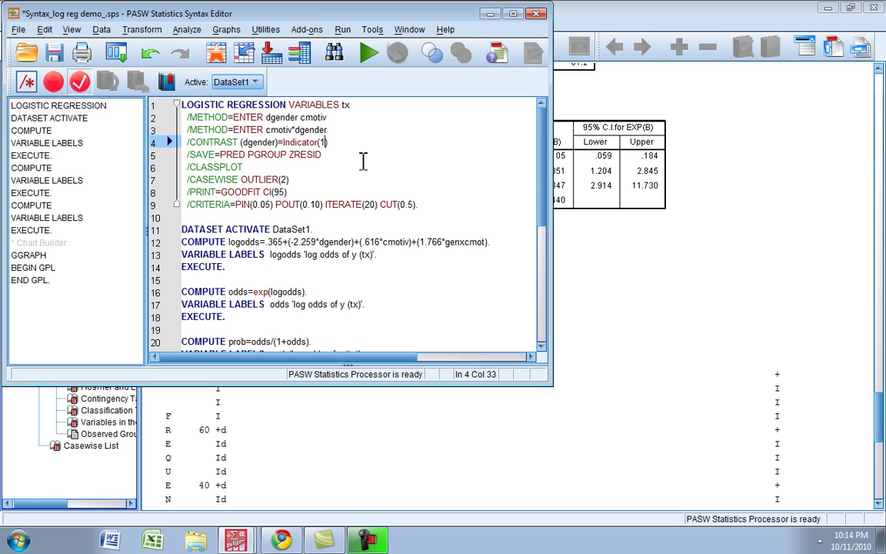
key("BackSpace")
type("0")
left_click(715, 223)
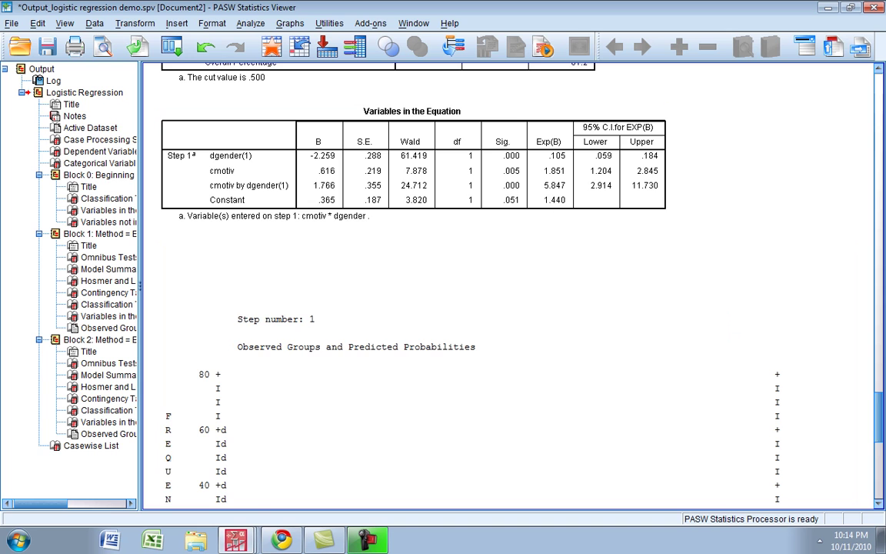
scroll(881, 416, "down", 1)
scroll(881, 416, "down", 4)
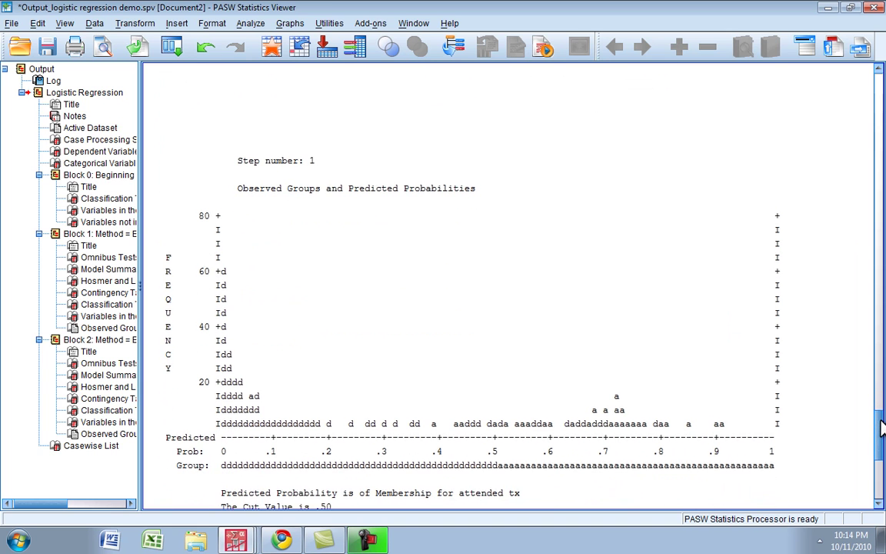
scroll(881, 431, "down", 2)
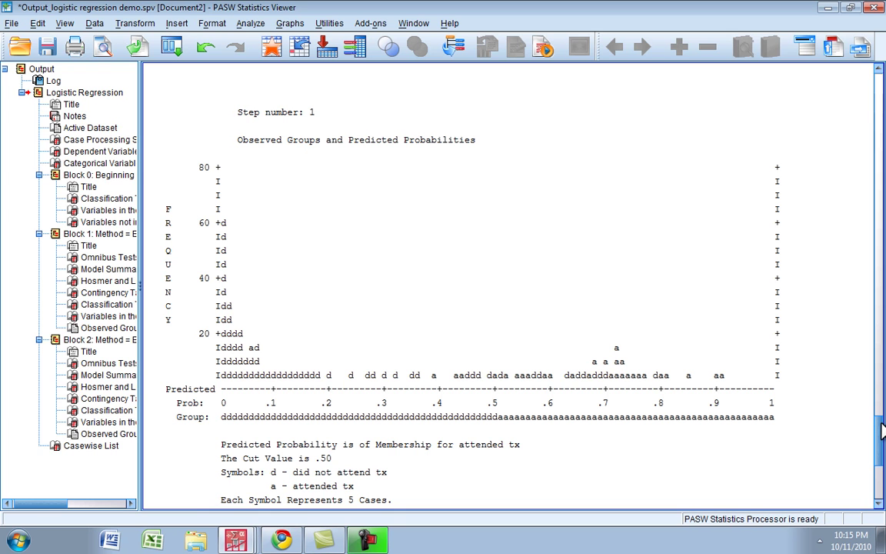
Scroll down to the Casewise List of cases 491–500 with ZResid 2.562 to 12.319.
left_click_drag(882, 432, 882, 463)
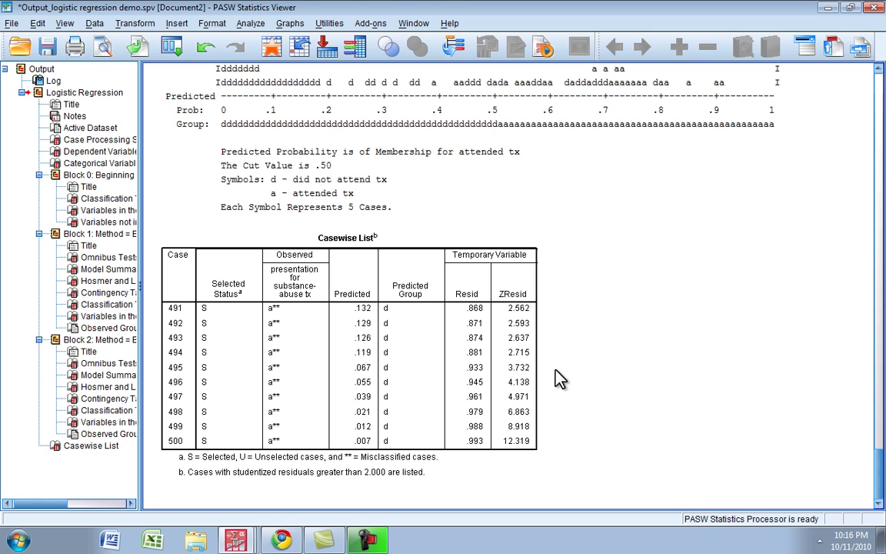
left_click(254, 24)
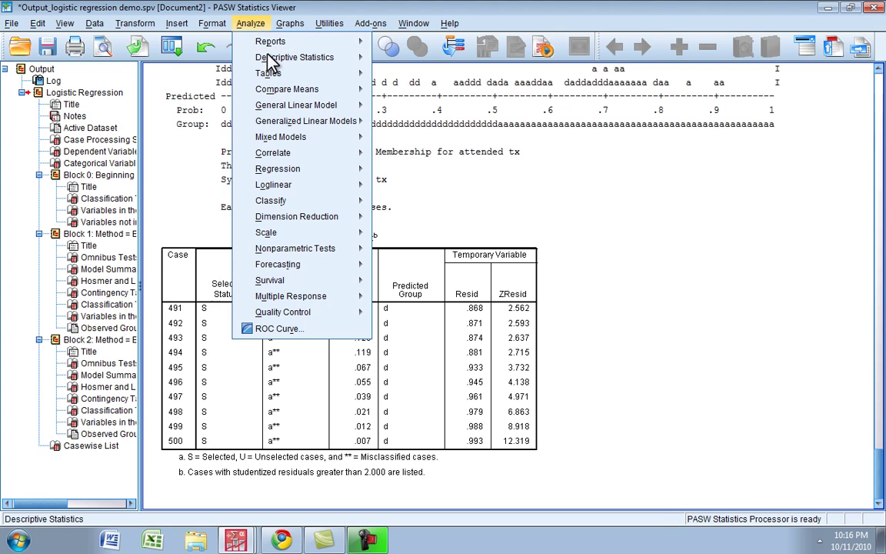
mouse_move(277, 165)
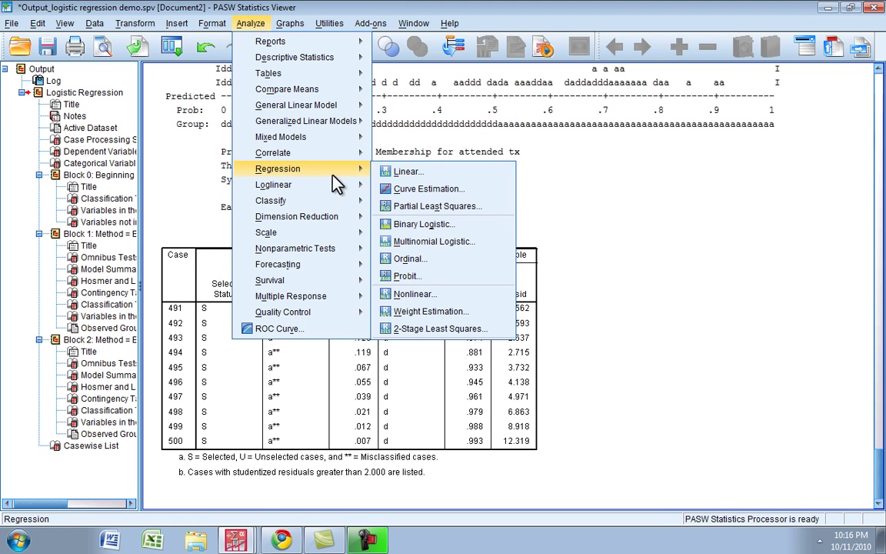
left_click(458, 231)
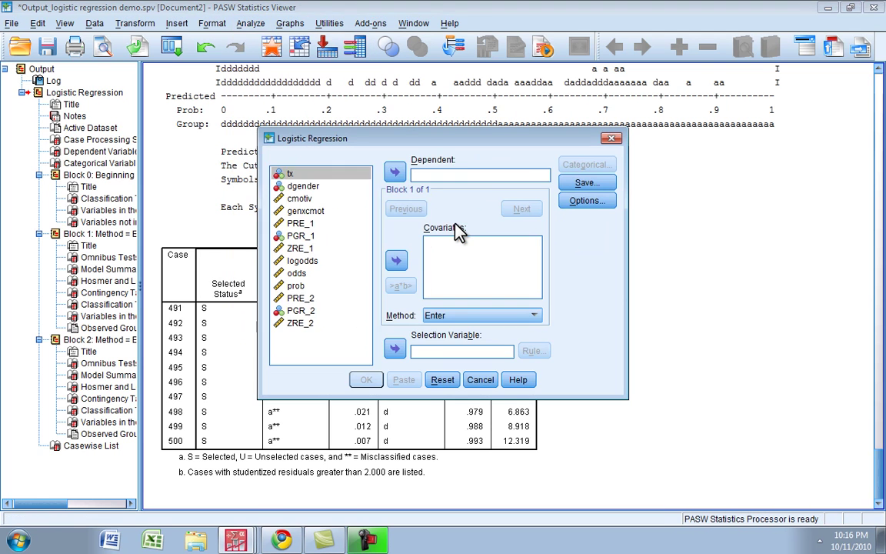
left_click(573, 185)
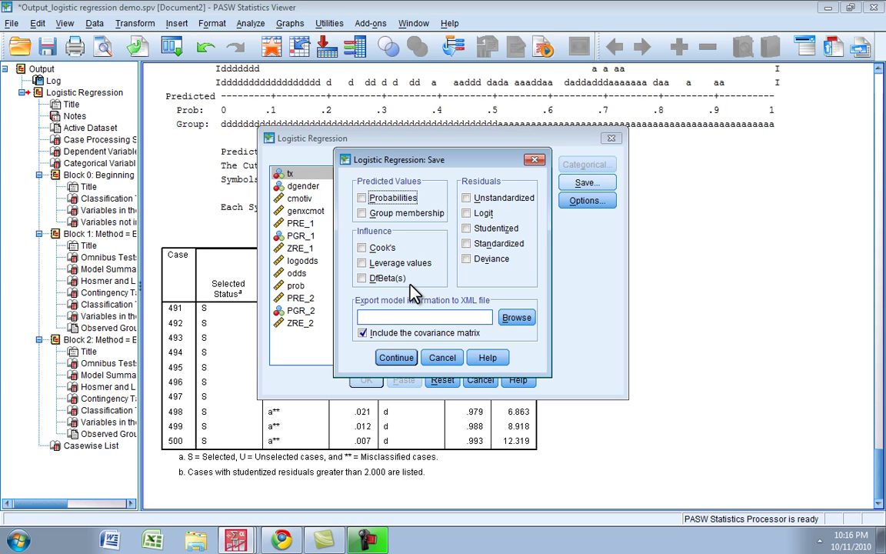
left_click(443, 360)
left_click(485, 385)
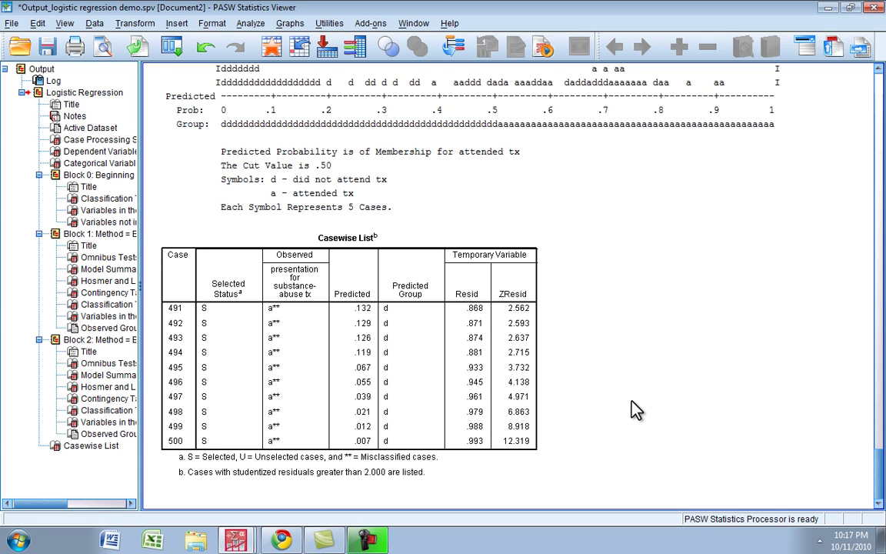
Start a fresh simple line chart in Chart Builder after resetting the previous definition.
left_click(250, 25)
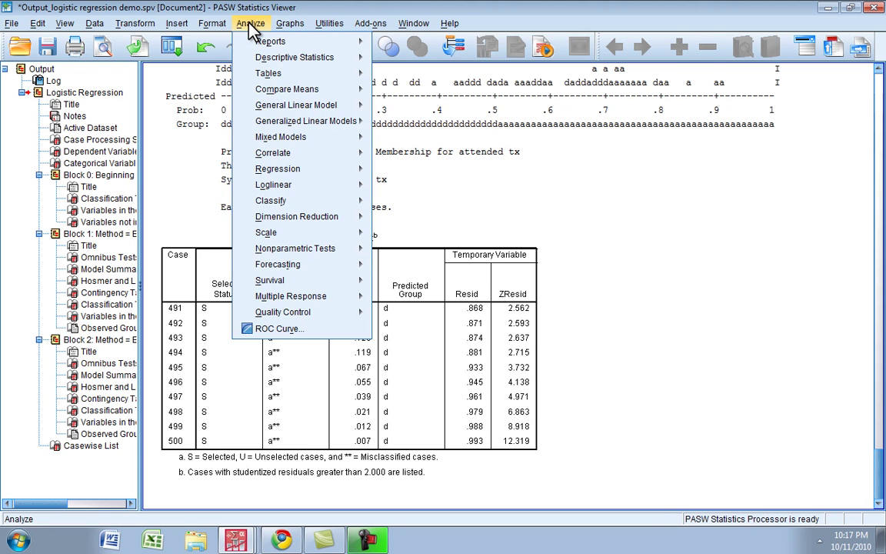
mouse_move(285, 29)
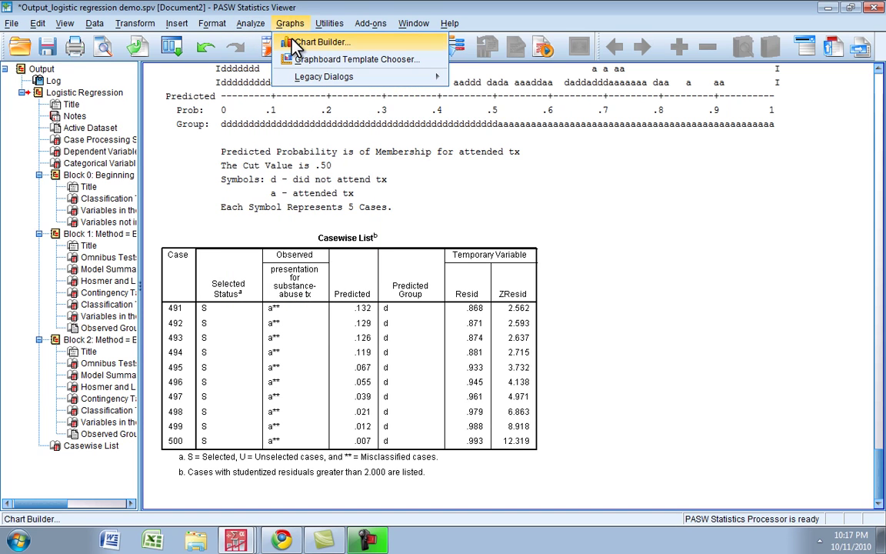
left_click(297, 44)
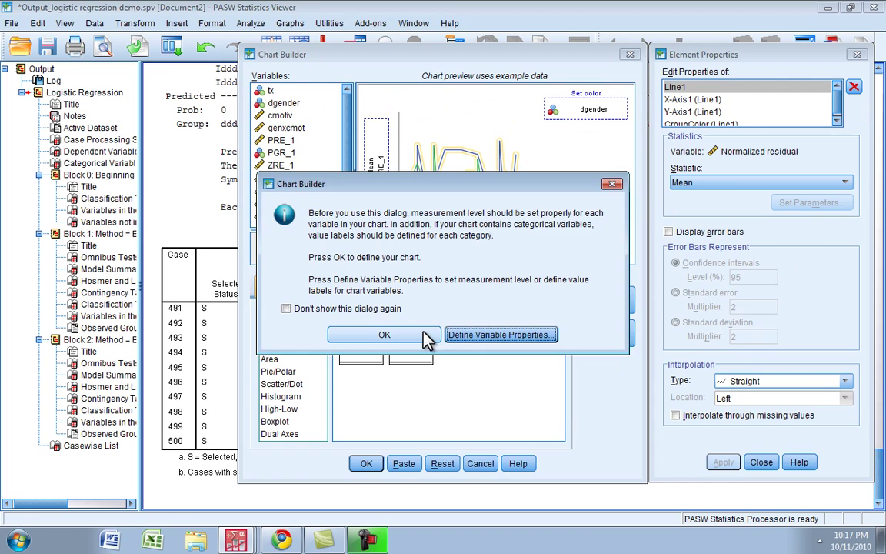
left_click(425, 336)
left_click(445, 463)
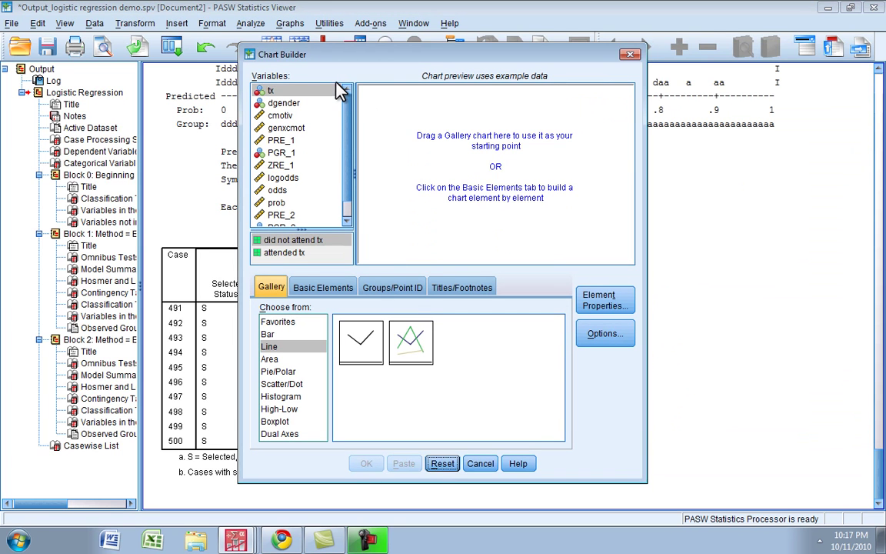
left_click_drag(360, 340, 467, 169)
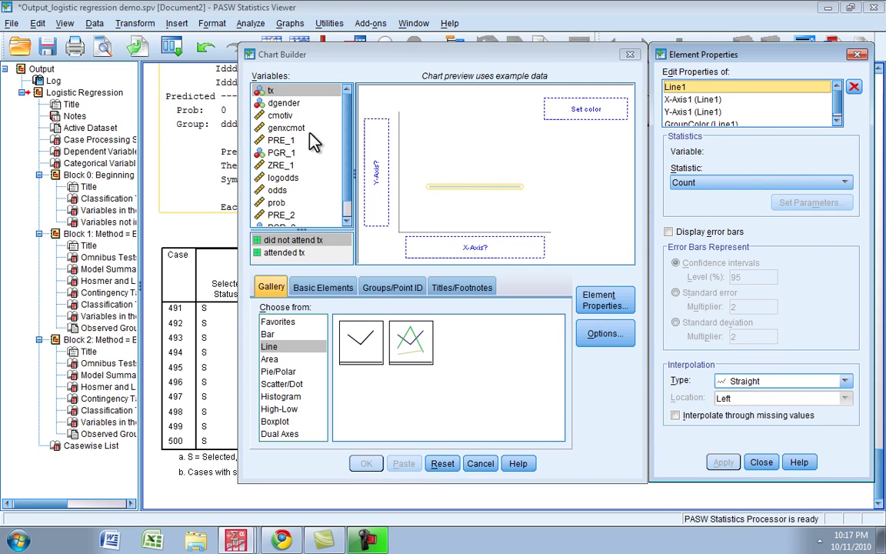
Plot ZRE_1 against cmotiv with lines coloured by dgender, and create the chart.
left_click(281, 116)
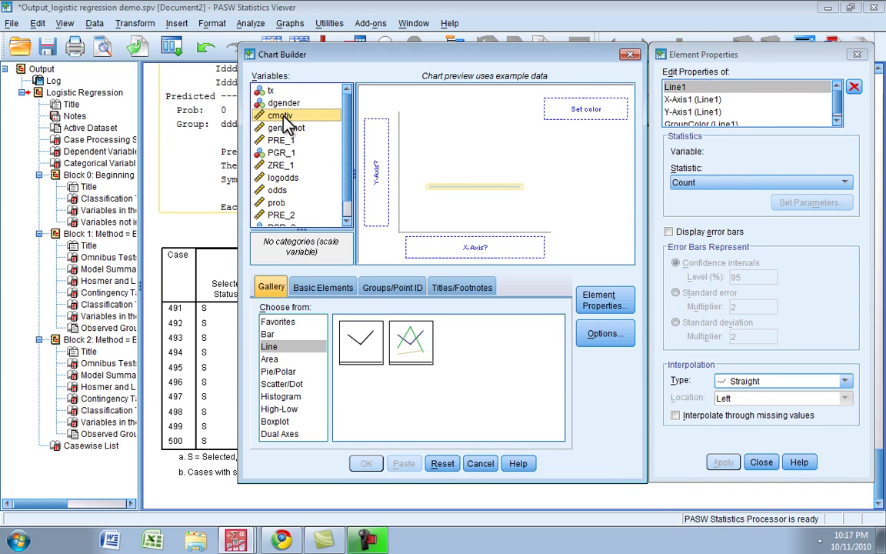
left_click_drag(285, 123, 427, 245)
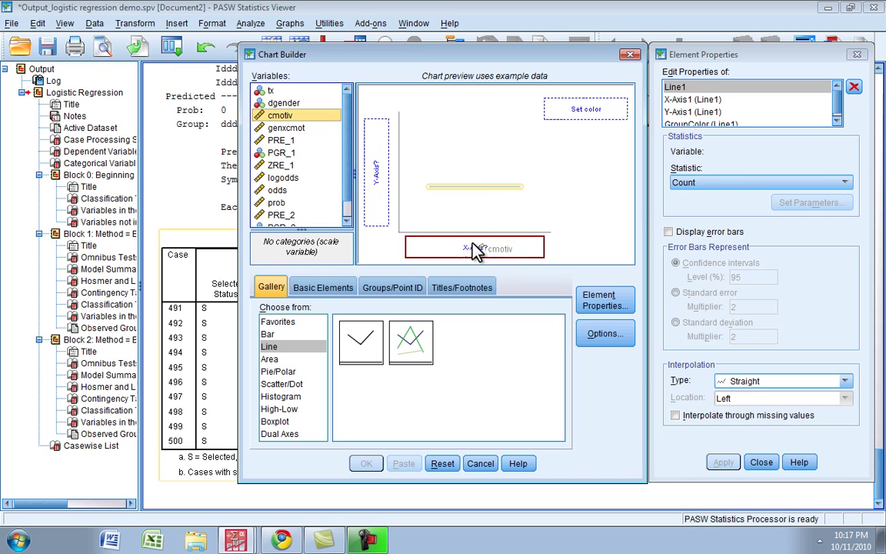
left_click(288, 169)
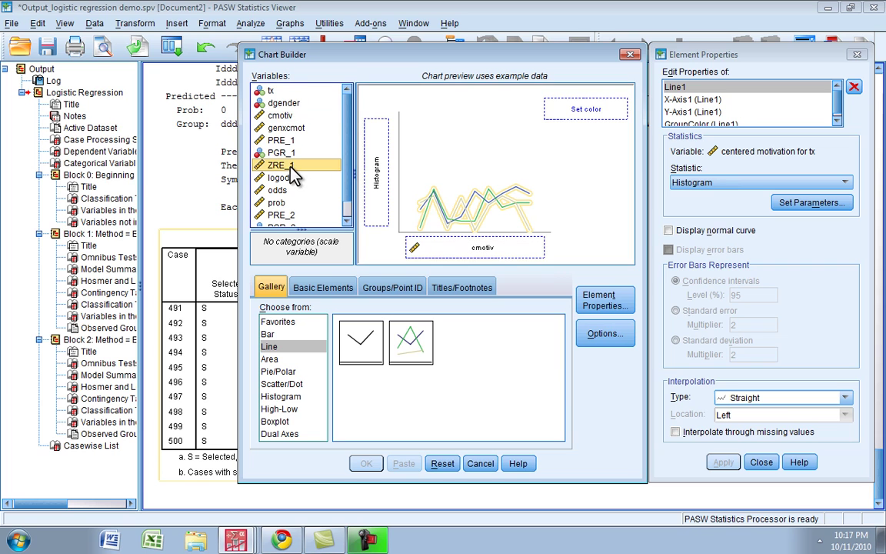
left_click_drag(294, 175, 375, 169)
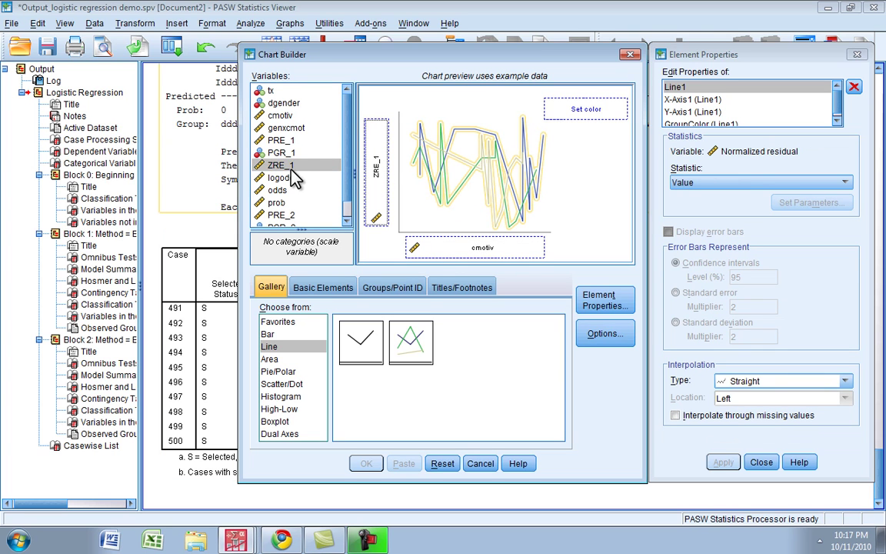
left_click(279, 106)
left_click_drag(278, 107, 563, 109)
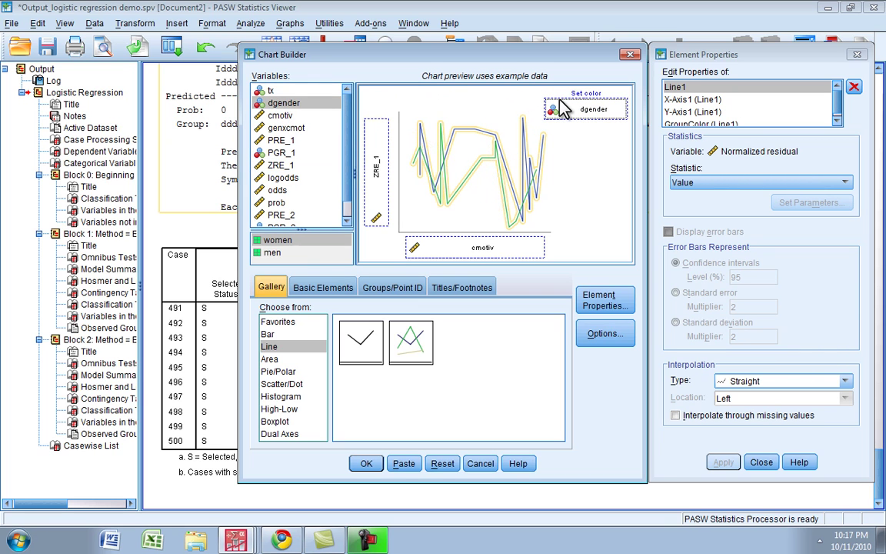
left_click(366, 463)
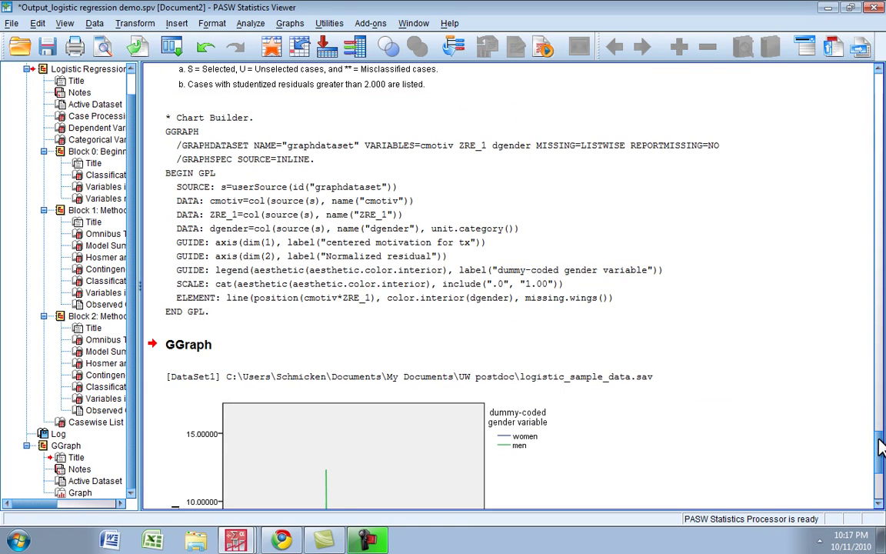
Scroll down to the full chart, where men's residuals spike above 10 near cmotiv −1.5.
left_click_drag(882, 448, 883, 478)
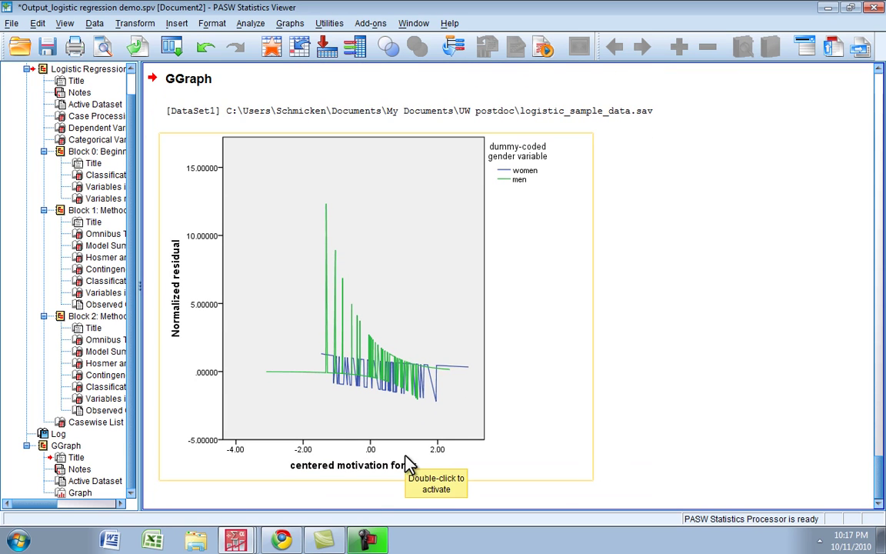